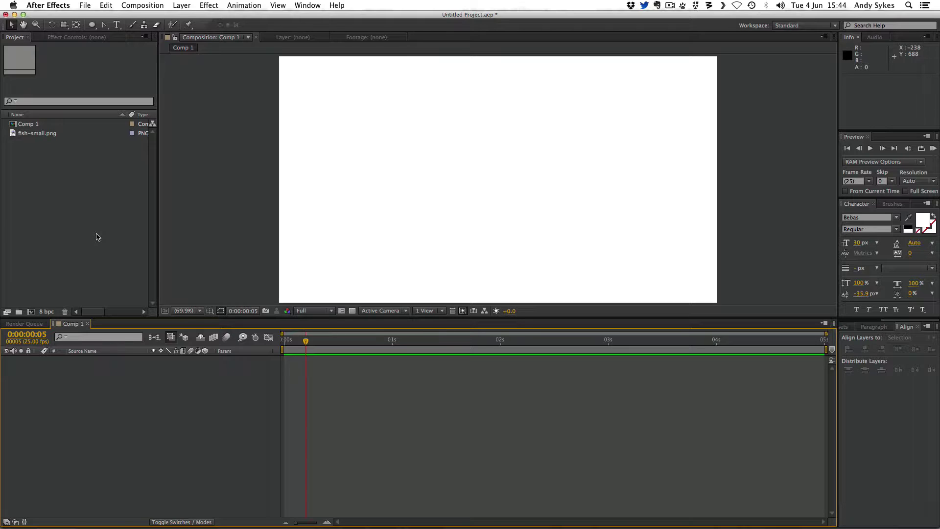
Place fish-small.png into Comp 1 and shrink it to 44% scale
{"action": "key", "text": "Home"}
{"action": "left_click", "coordinate": [21, 126]}
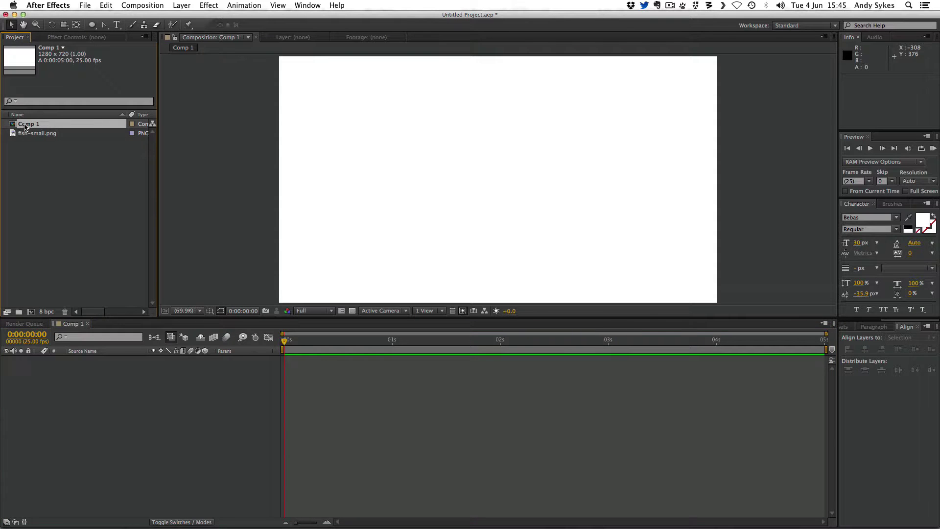
{"action": "left_click_drag", "start_coordinate": [23, 133], "coordinate": [427, 210]}
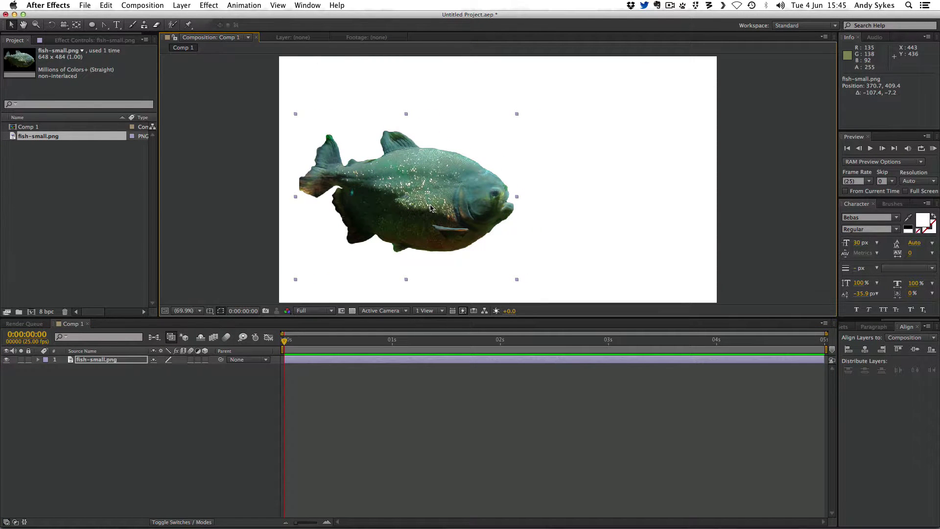
{"action": "key", "text": "s"}
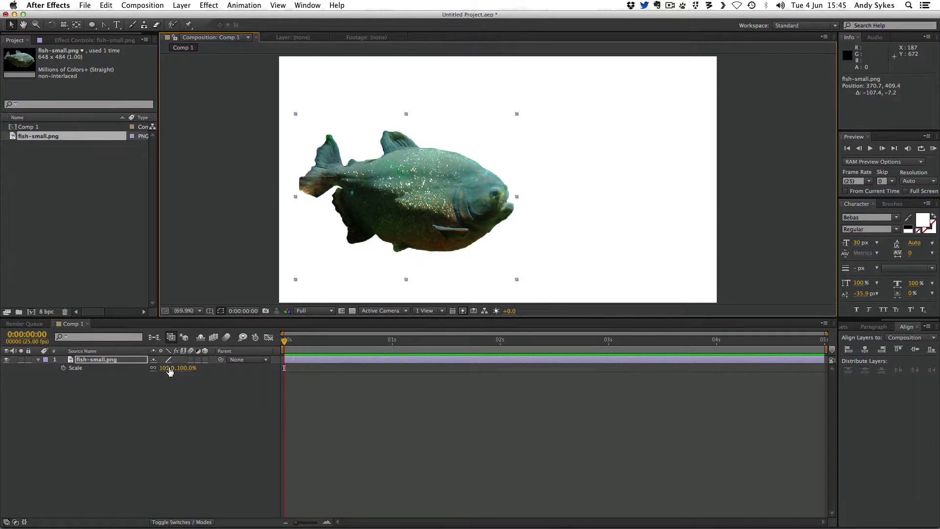
{"action": "left_click_drag", "start_coordinate": [169, 368], "coordinate": [142, 370]}
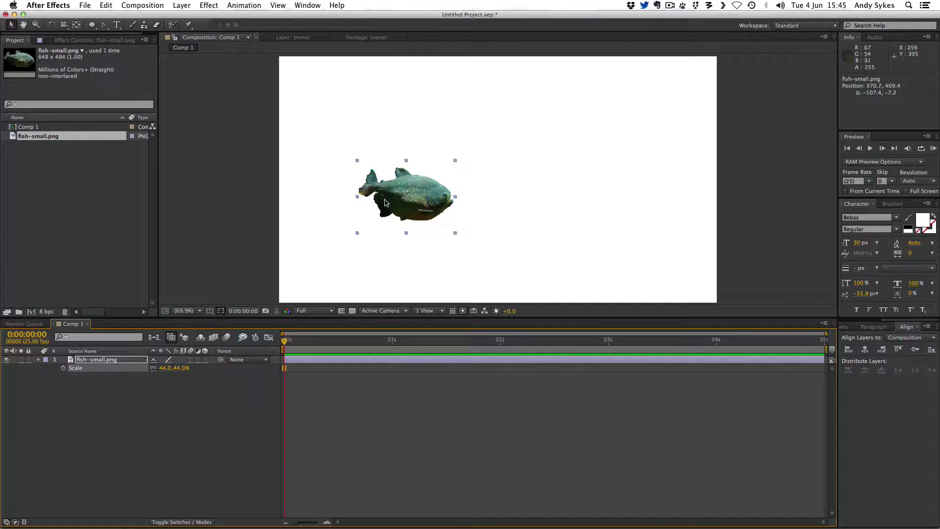
{"action": "left_click_drag", "start_coordinate": [349, 200], "coordinate": [279, 194]}
Keyframe Position at 0s and at the comp end so the fish slides left to right, then preview
{"action": "key", "text": "p"}
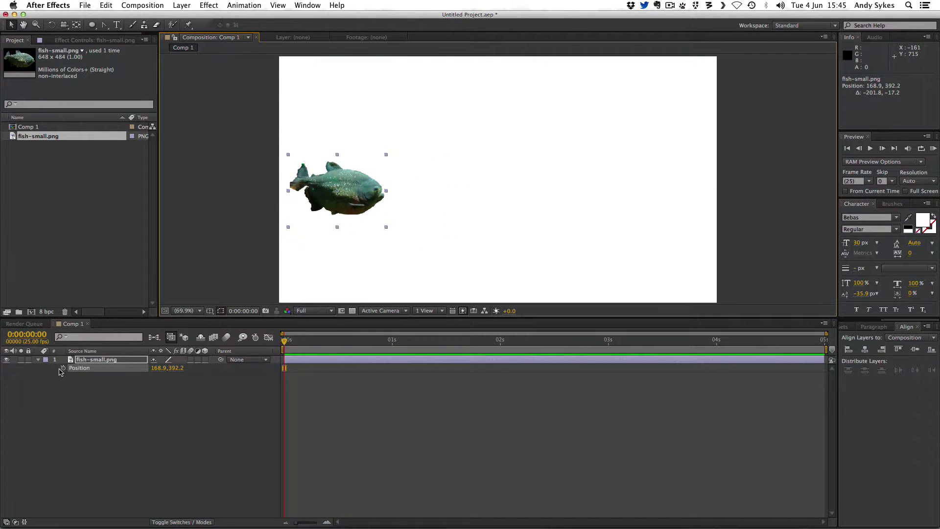
{"action": "left_click", "coordinate": [62, 368]}
{"action": "left_click_drag", "start_coordinate": [319, 341], "coordinate": [847, 345]}
{"action": "left_click_drag", "start_coordinate": [355, 196], "coordinate": [668, 195]}
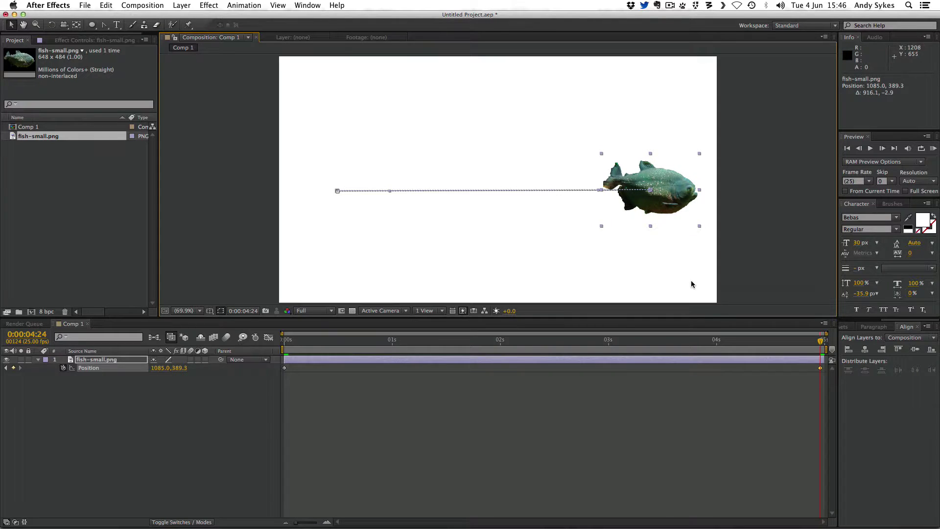
{"action": "left_click_drag", "start_coordinate": [698, 340], "coordinate": [285, 340]}
{"action": "key", "text": "KP_0"}
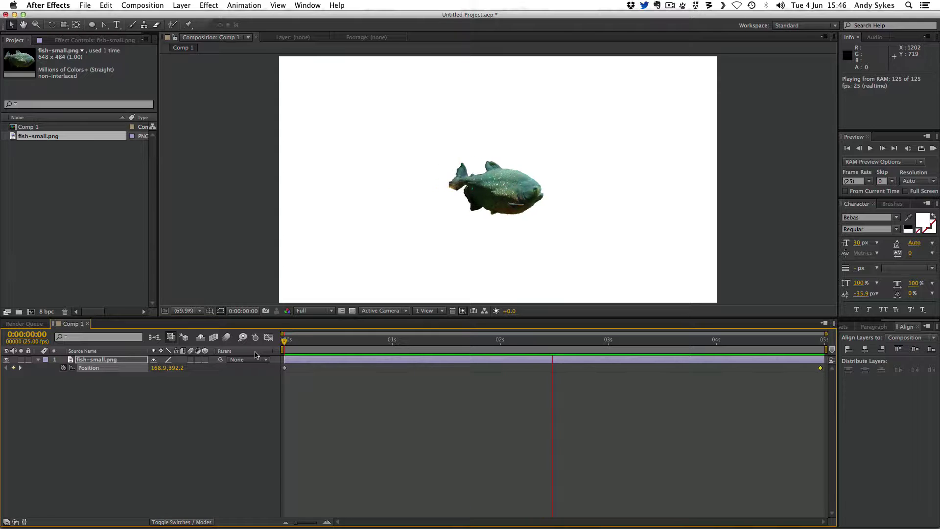
{"action": "key", "text": "space"}
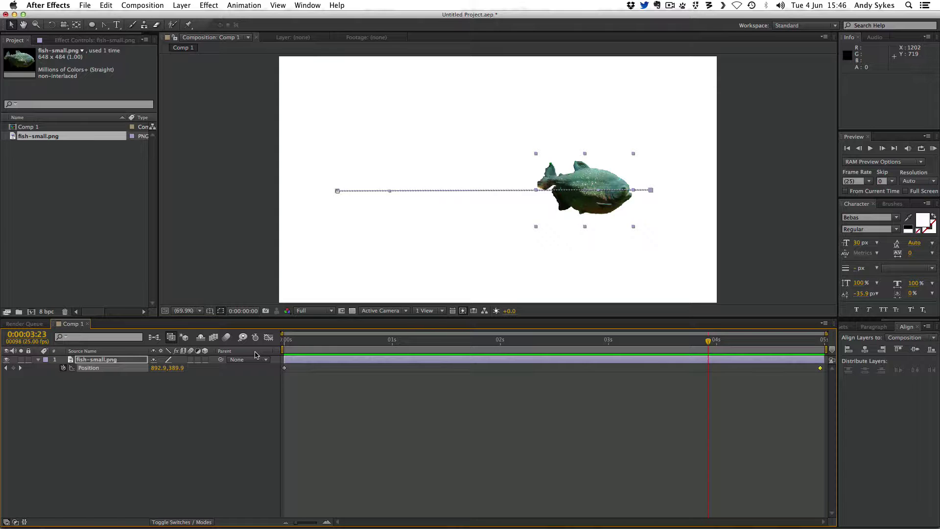
Select both Position keyframes and show them as a flat px/sec speed graph in the Graph Editor
{"action": "left_click", "coordinate": [84, 368]}
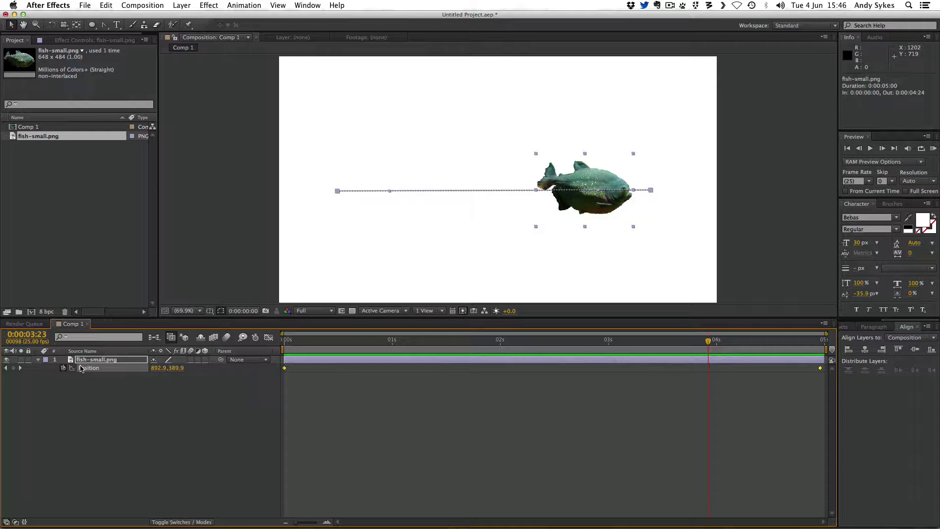
{"action": "left_click", "coordinate": [268, 338]}
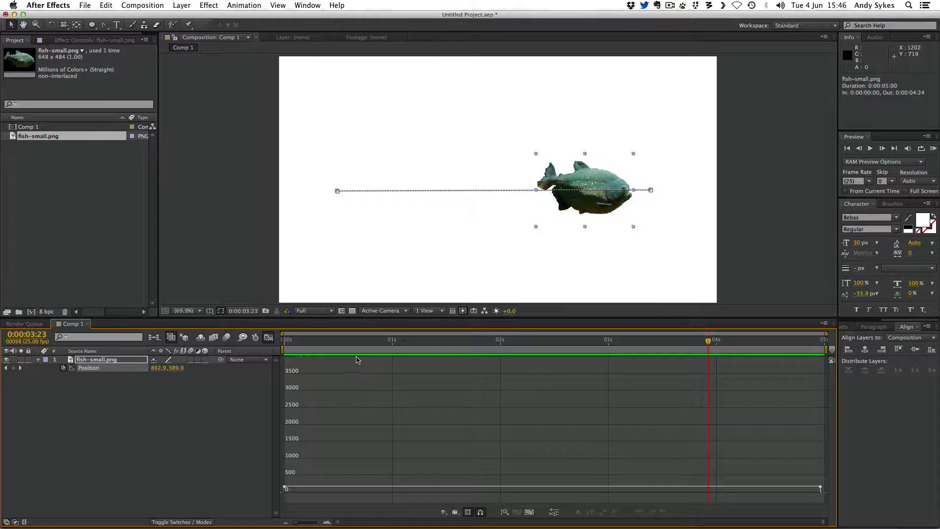
{"action": "key", "text": "Home"}
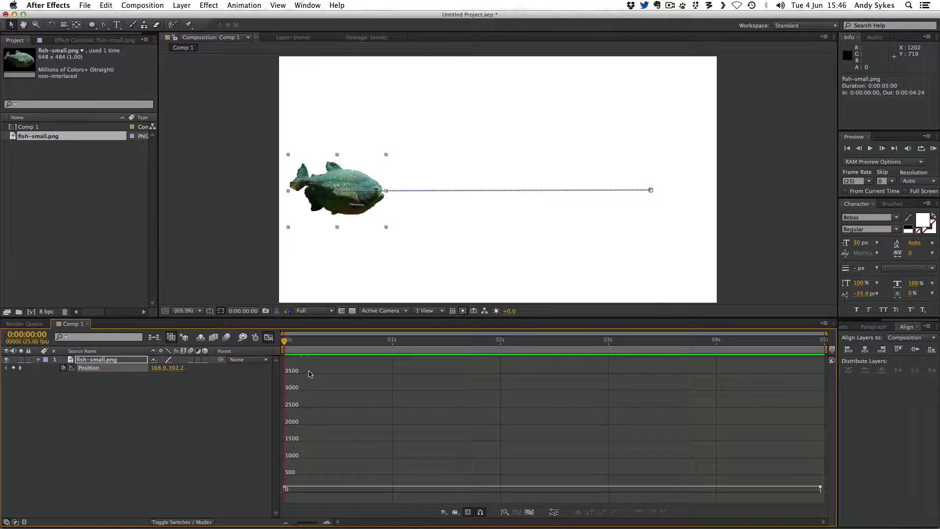
{"action": "scroll", "coordinate": [308, 378], "scroll_direction": "down", "scroll_amount": 1}
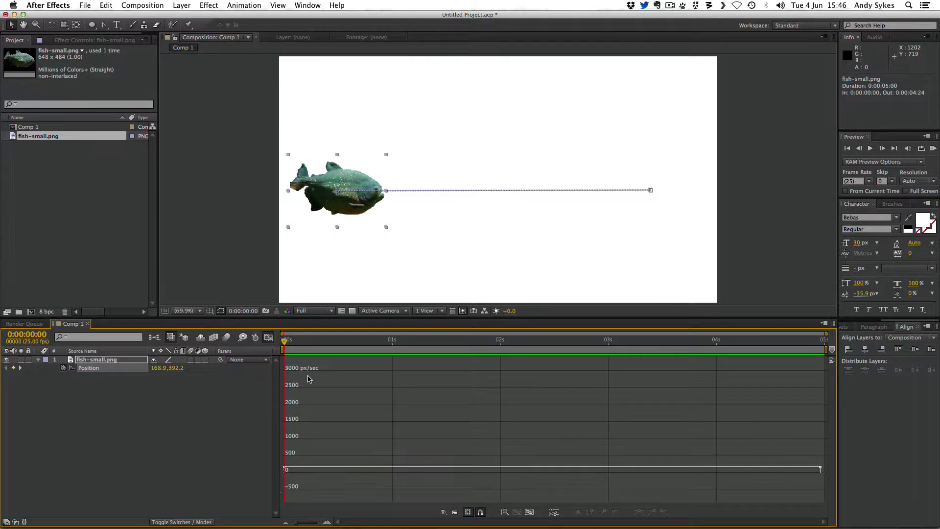
{"action": "scroll", "coordinate": [309, 378], "scroll_direction": "down", "scroll_amount": 1}
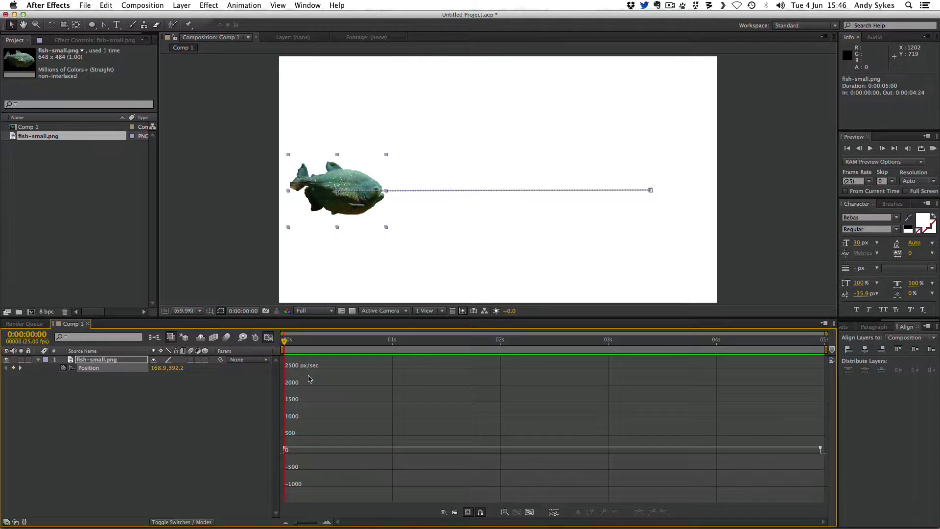
{"action": "scroll", "coordinate": [308, 378], "scroll_direction": "up", "scroll_amount": 2}
{"action": "scroll", "coordinate": [308, 378], "scroll_direction": "down", "scroll_amount": 2}
{"action": "scroll", "coordinate": [308, 378], "scroll_direction": "up", "scroll_amount": 2}
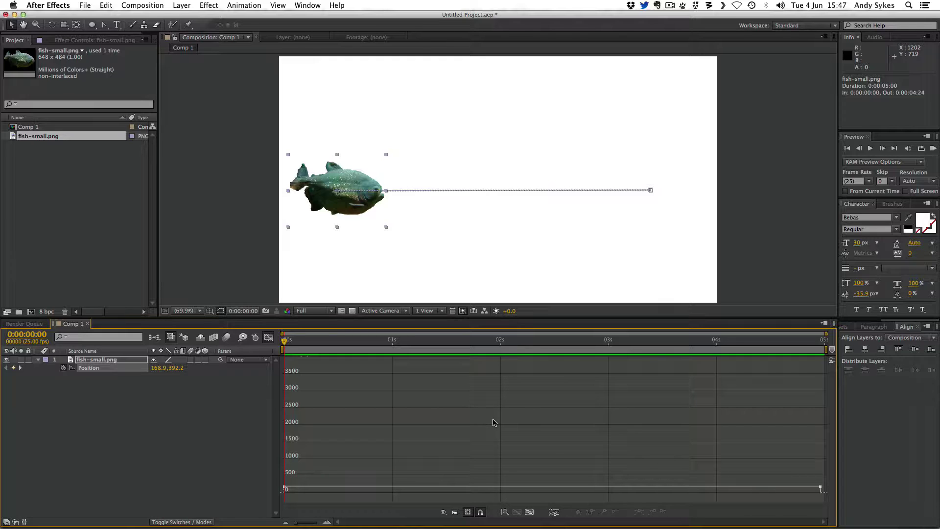
Drag the first Position keyframe's influence handle up to about 3000 px/sec for a sharp ease-out
{"action": "mouse_move", "coordinate": [286, 488]}
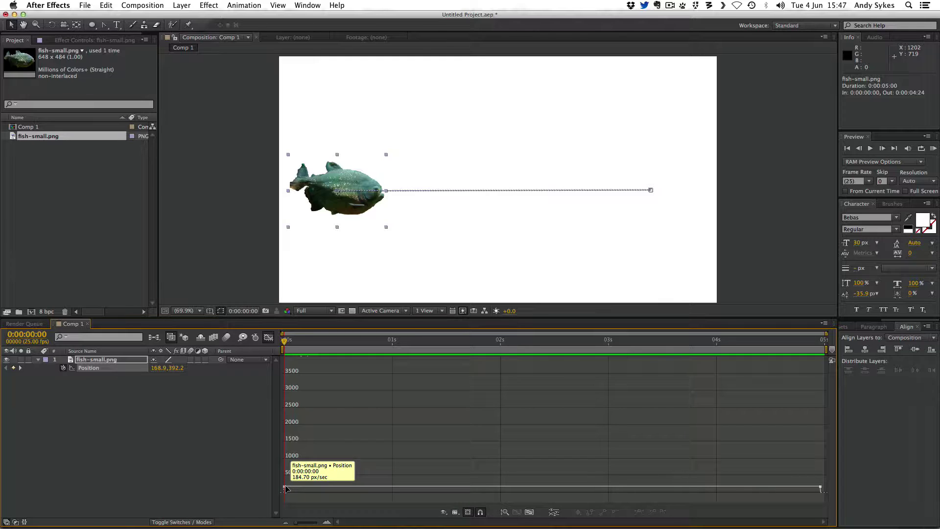
{"action": "left_click", "coordinate": [820, 488]}
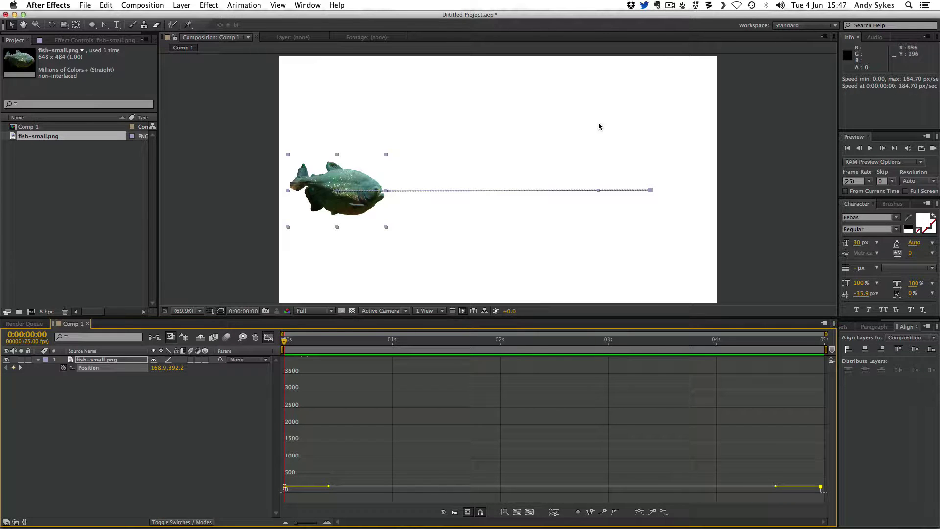
{"action": "left_click", "coordinate": [286, 487]}
{"action": "left_click_drag", "start_coordinate": [329, 487], "coordinate": [367, 388]}
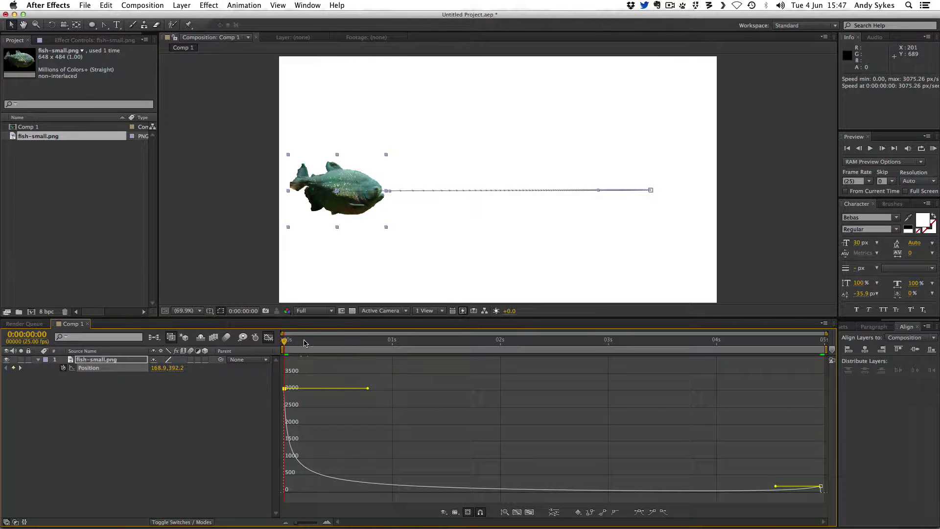
{"action": "mouse_move", "coordinate": [285, 393]}
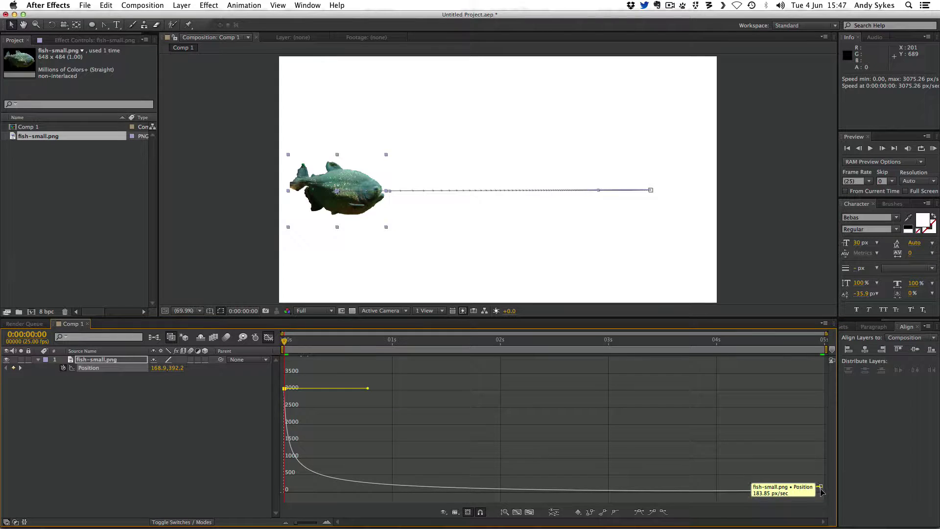
{"action": "left_click_drag", "start_coordinate": [826, 500], "coordinate": [683, 392]}
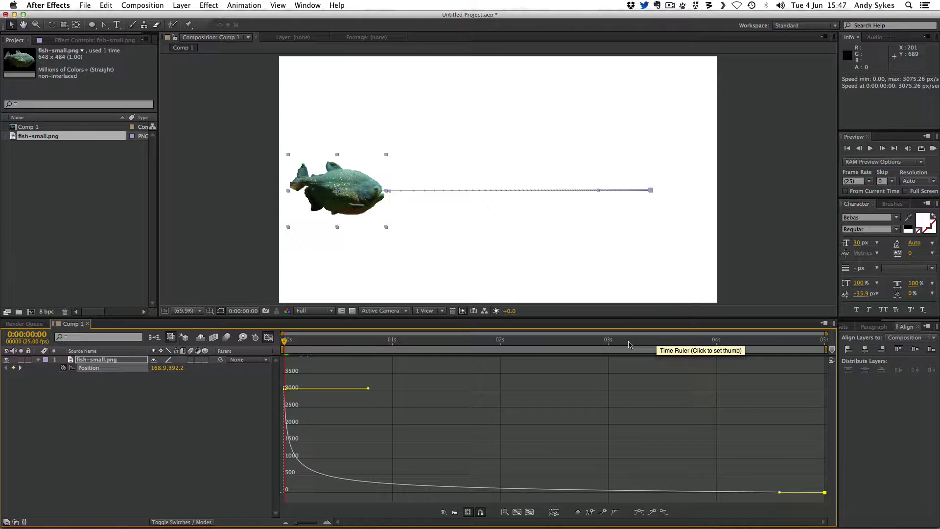
Raise the end keyframe's speed handle to about 3000 px/sec for a U-shaped curve, then preview from the start
{"action": "left_click", "coordinate": [933, 149]}
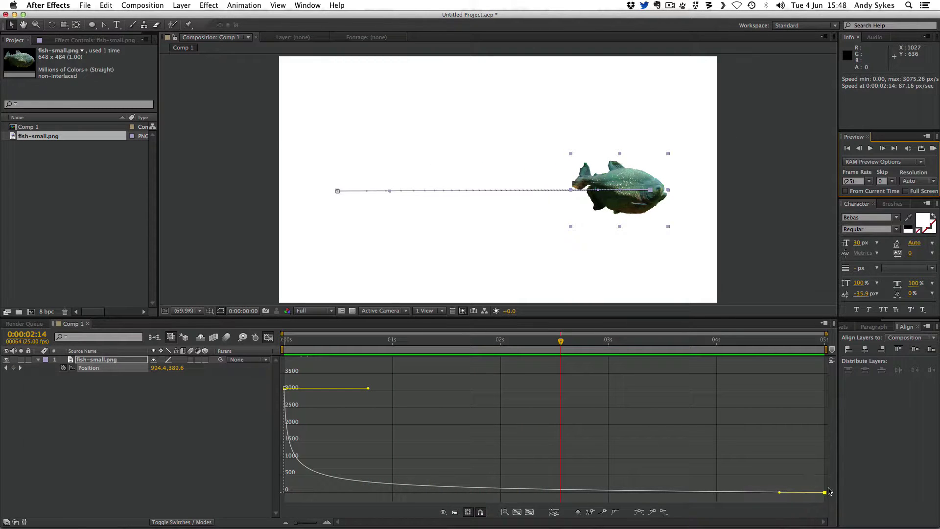
{"action": "mouse_move", "coordinate": [825, 492]}
{"action": "left_click_drag", "start_coordinate": [825, 492], "coordinate": [824, 390]}
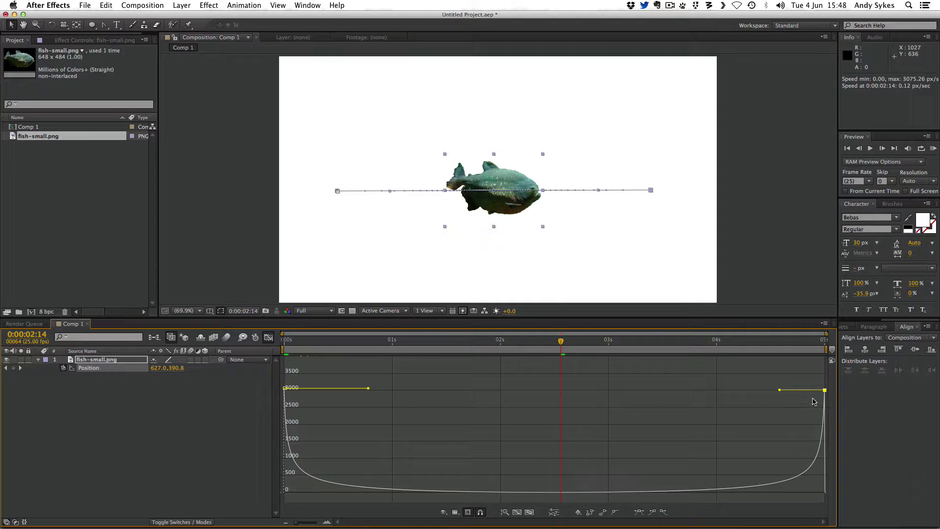
{"action": "left_click_drag", "start_coordinate": [560, 340], "coordinate": [278, 352]}
{"action": "key", "text": "KP_0"}
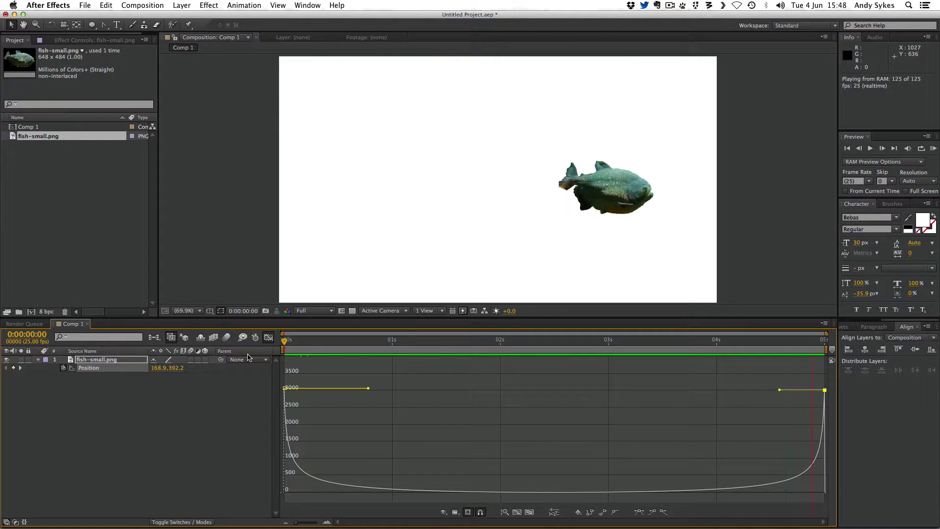
Drop both keyframes' speeds to zero, giving a gentle arch peaking near 245 px/sec, and preview
{"action": "key", "text": "space"}
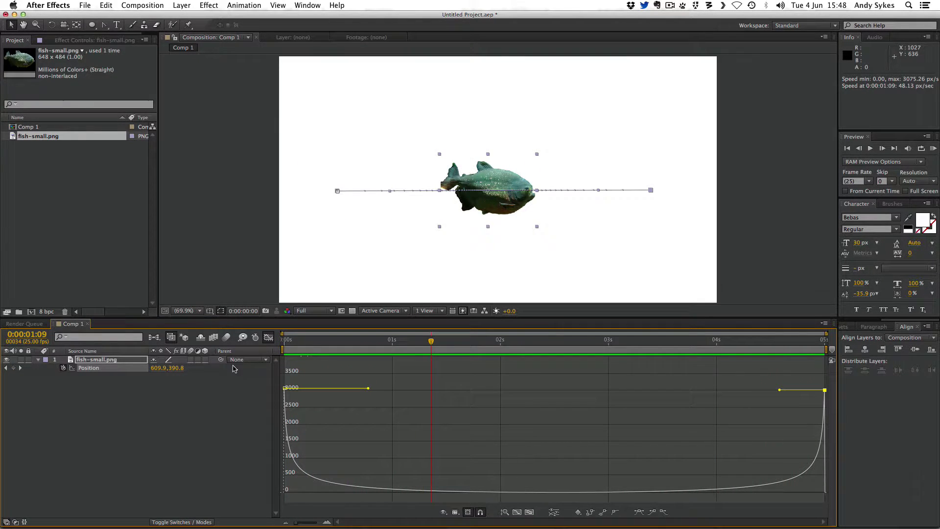
{"action": "left_click_drag", "start_coordinate": [284, 388], "coordinate": [284, 492]}
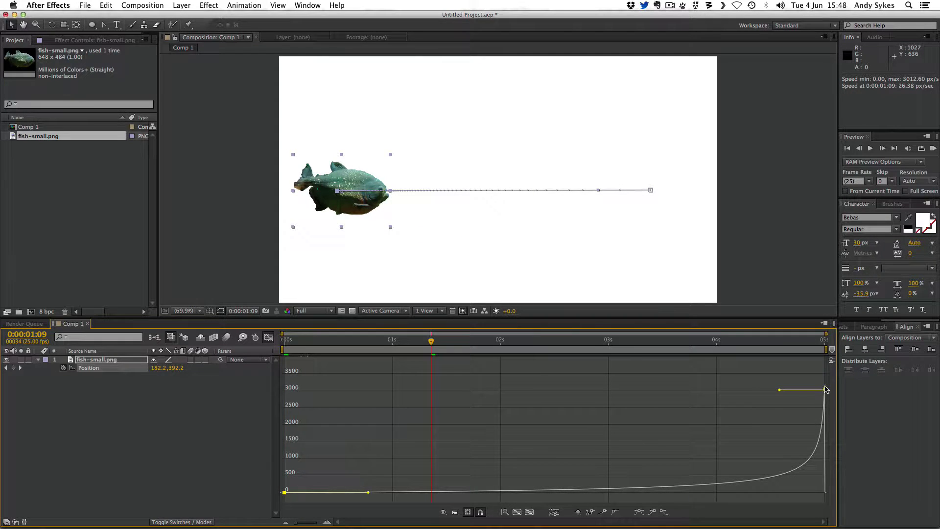
{"action": "left_click_drag", "start_coordinate": [825, 389], "coordinate": [825, 491]}
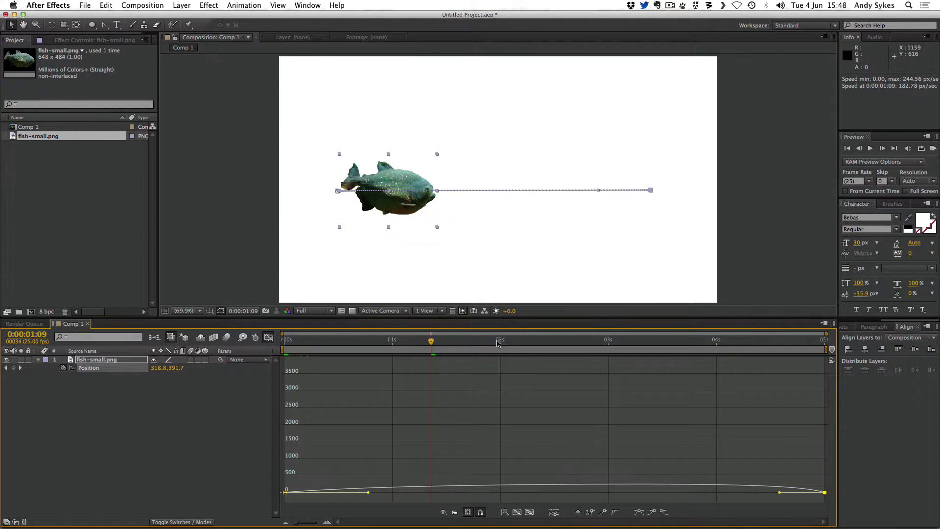
{"action": "key", "text": "Home"}
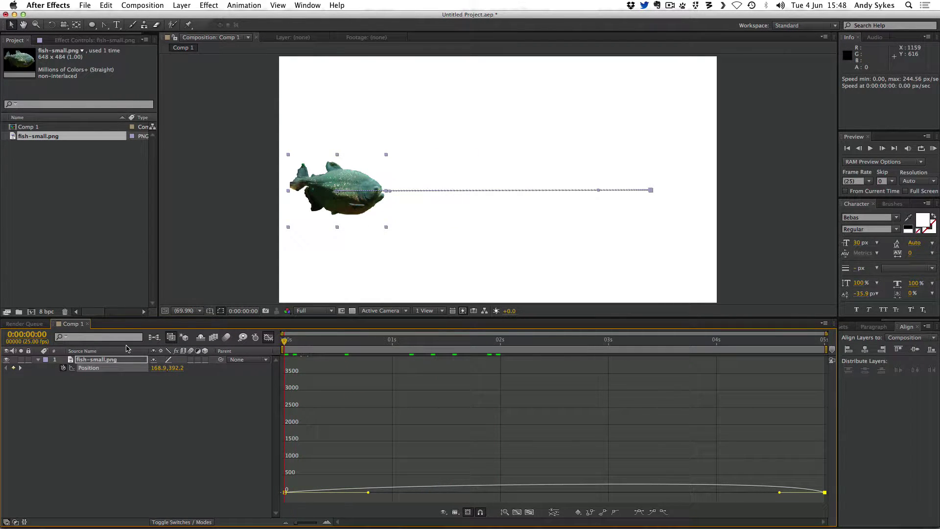
{"action": "key", "text": "KP_0"}
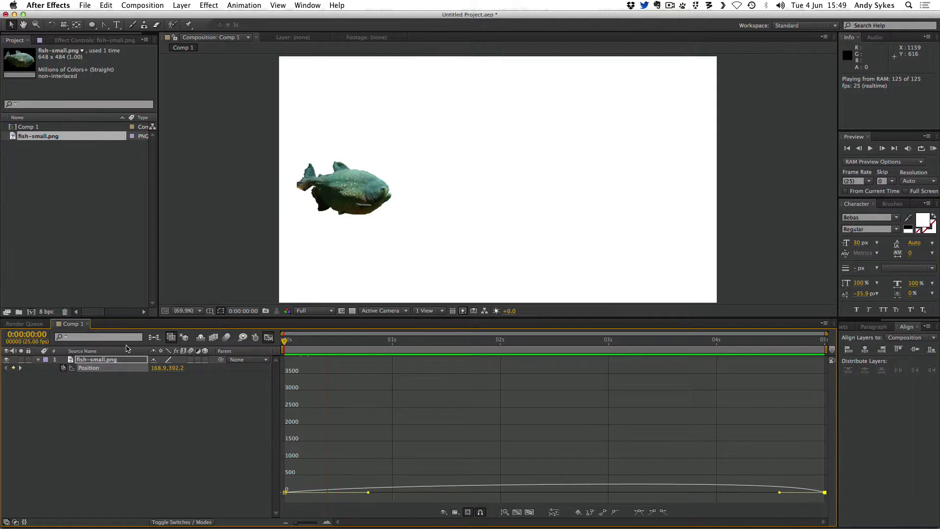
{"action": "key", "text": "space"}
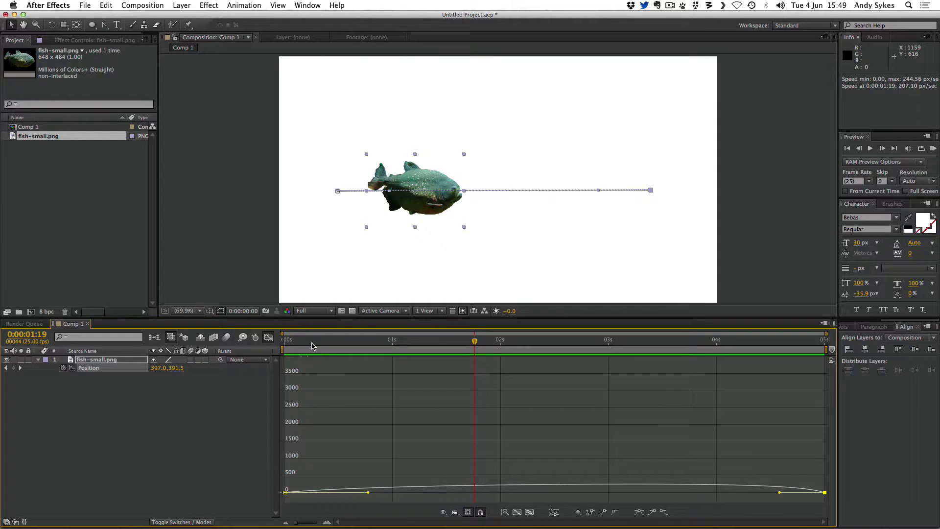
Remove the Position animation, centre the fish, and keyframe Scale from 44% to 161%
{"action": "key", "text": "Home"}
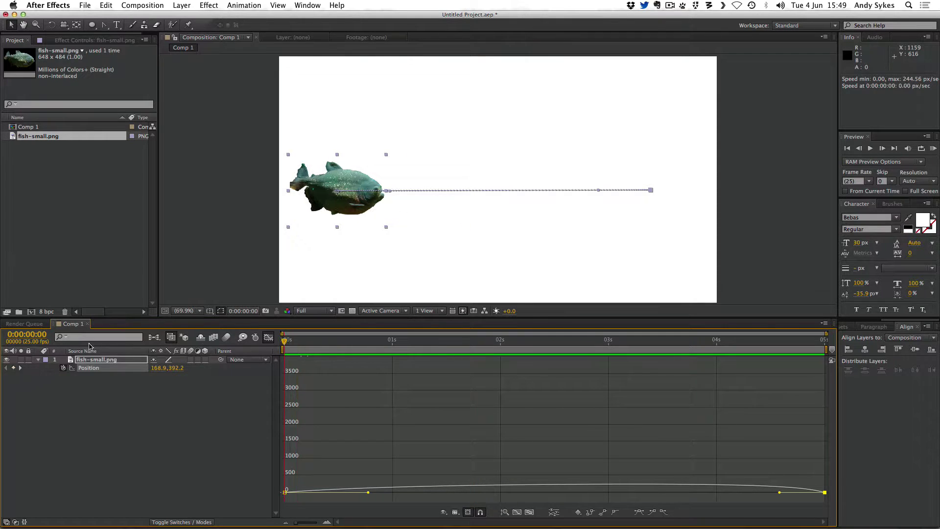
{"action": "left_click", "coordinate": [62, 368]}
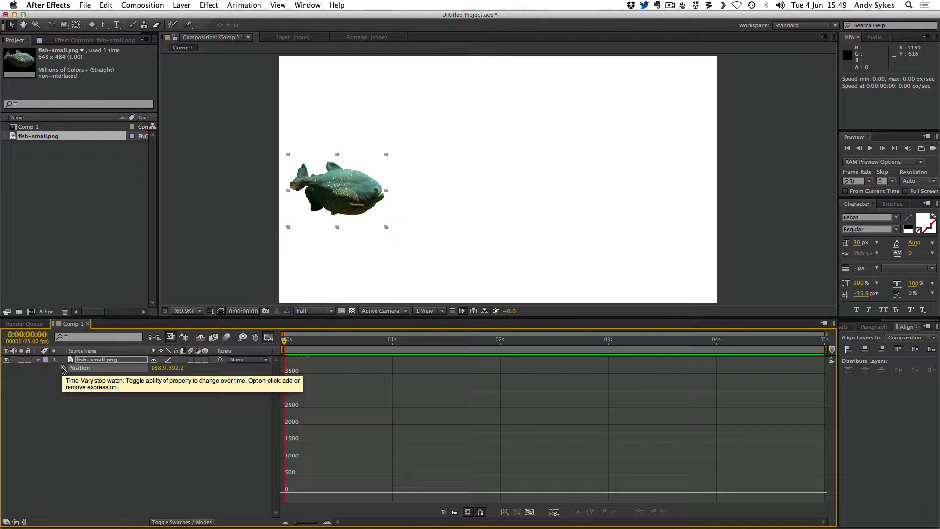
{"action": "key", "text": "s"}
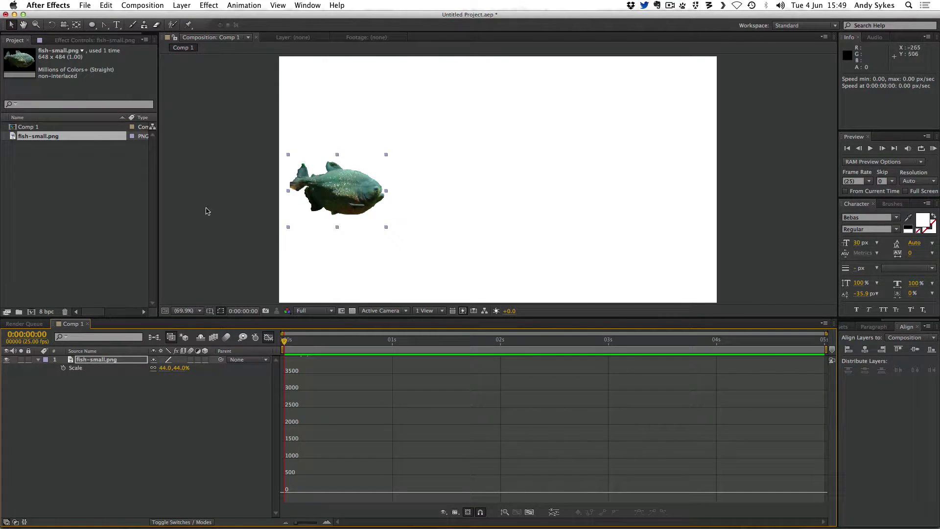
{"action": "left_click_drag", "start_coordinate": [351, 204], "coordinate": [501, 203]}
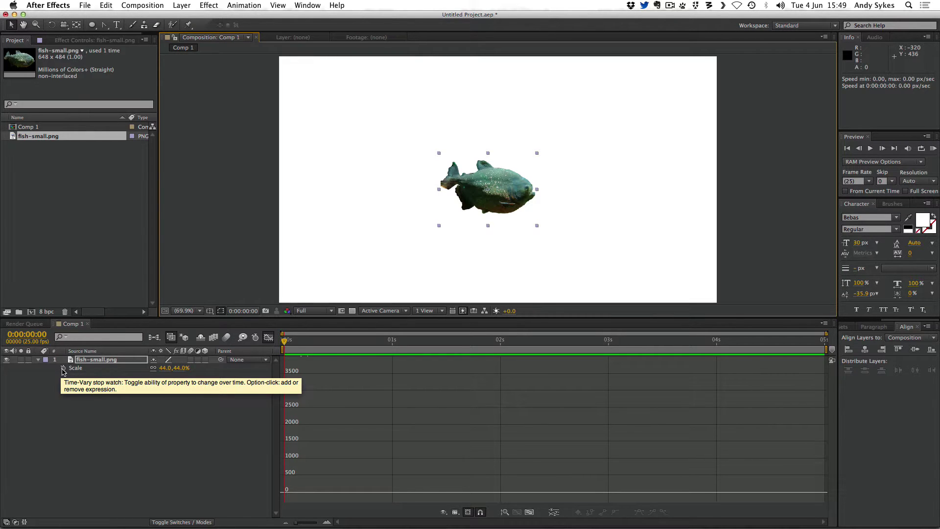
{"action": "left_click", "coordinate": [63, 368]}
{"action": "left_click", "coordinate": [821, 339]}
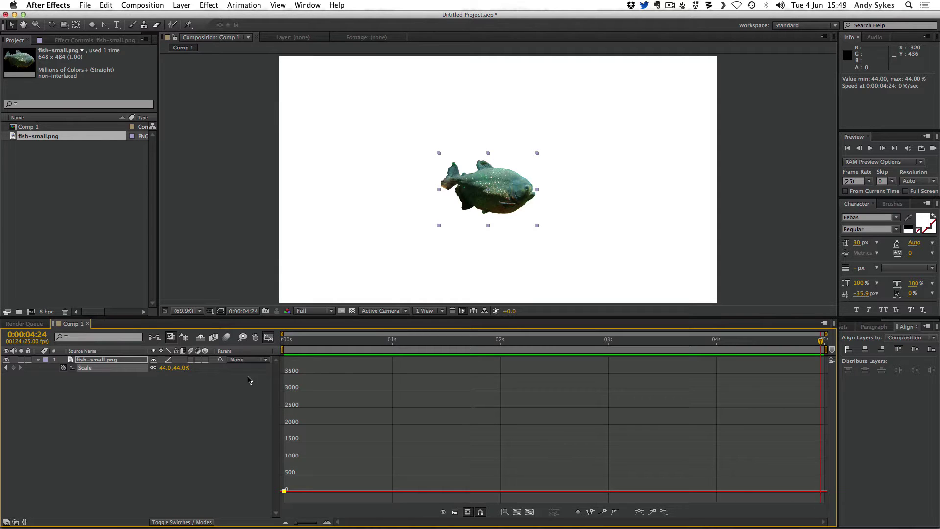
{"action": "left_click_drag", "start_coordinate": [181, 368], "coordinate": [238, 367]}
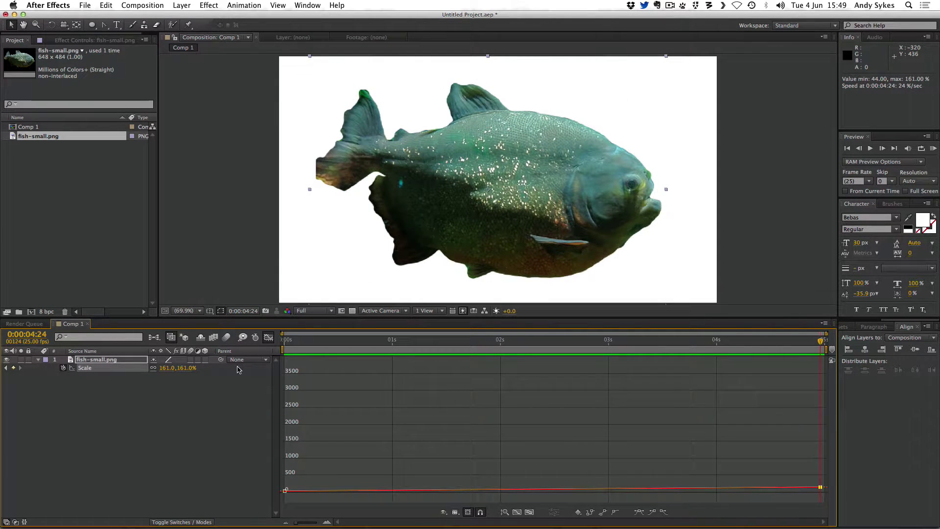
{"action": "left_click_drag", "start_coordinate": [440, 341], "coordinate": [241, 362]}
{"action": "key", "text": "KP_0"}
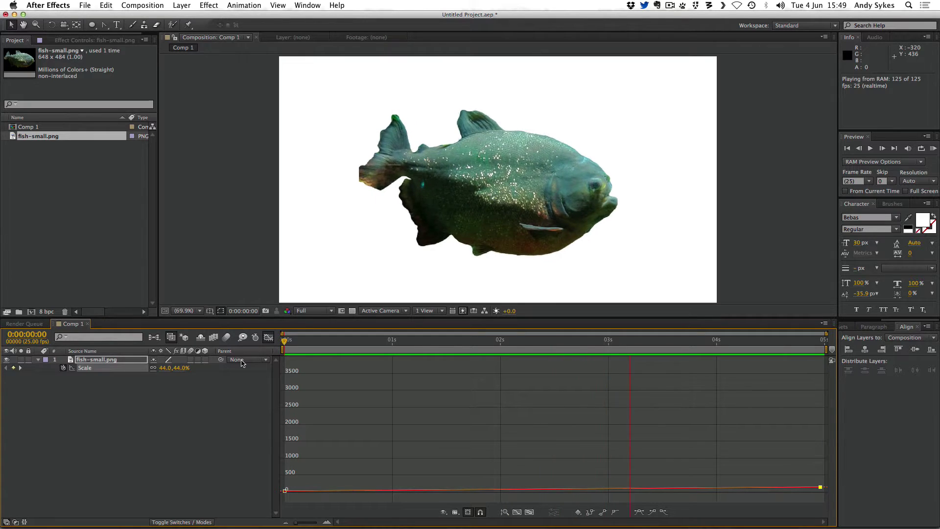
{"action": "key", "text": "space"}
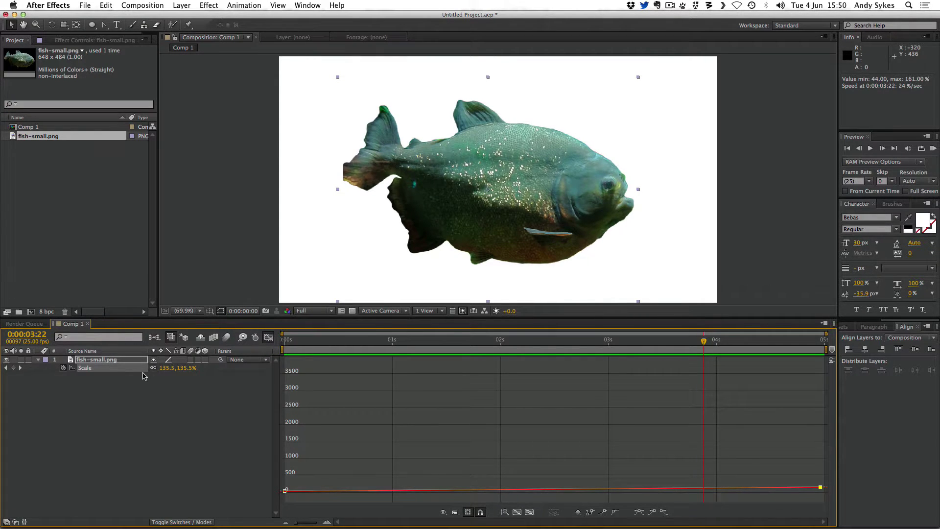
{"action": "left_click", "coordinate": [443, 512]}
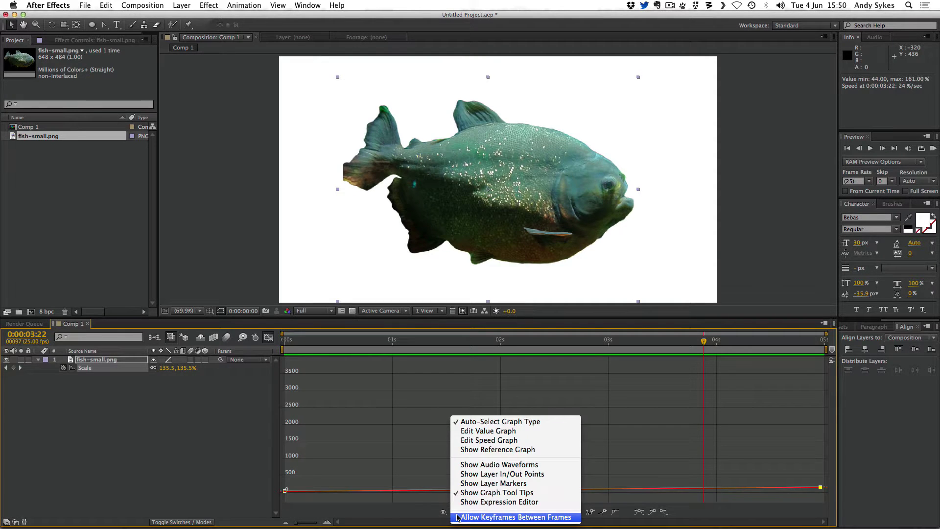
{"action": "left_click", "coordinate": [543, 440]}
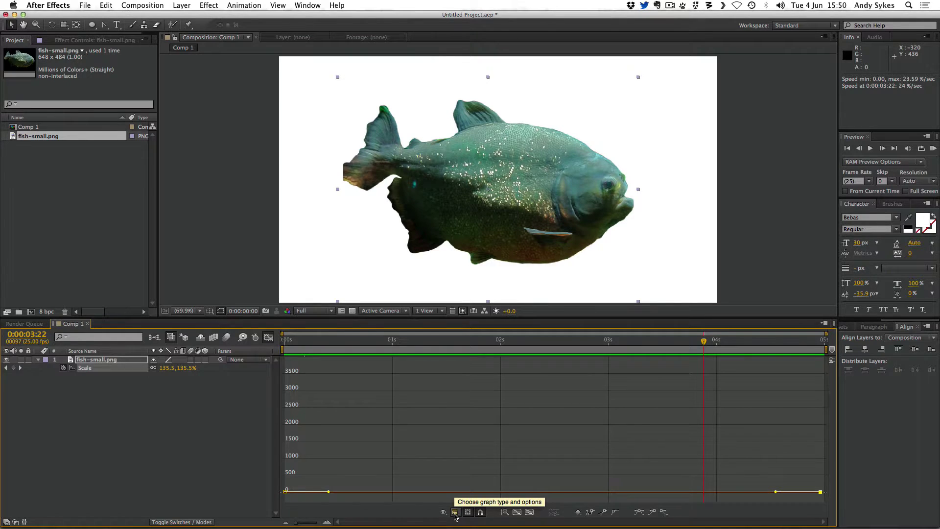
{"action": "left_click", "coordinate": [454, 512]}
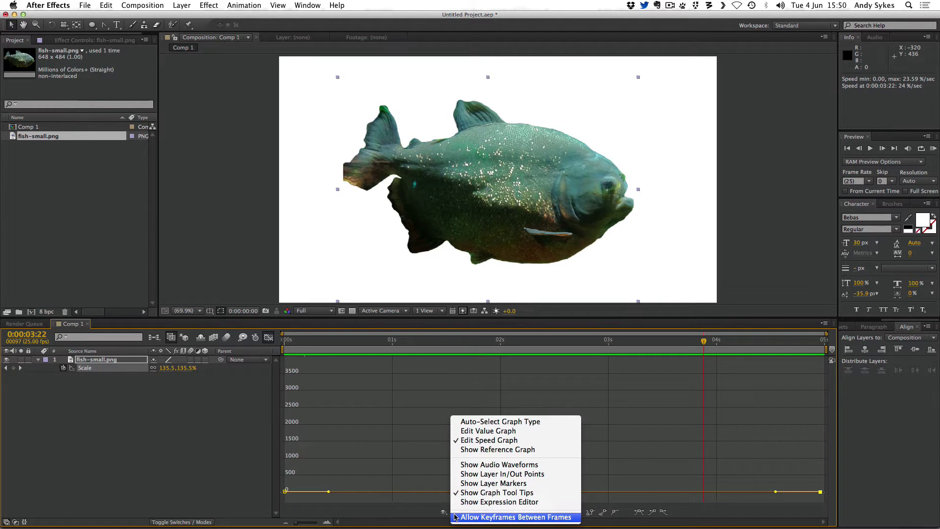
{"action": "left_click", "coordinate": [527, 431]}
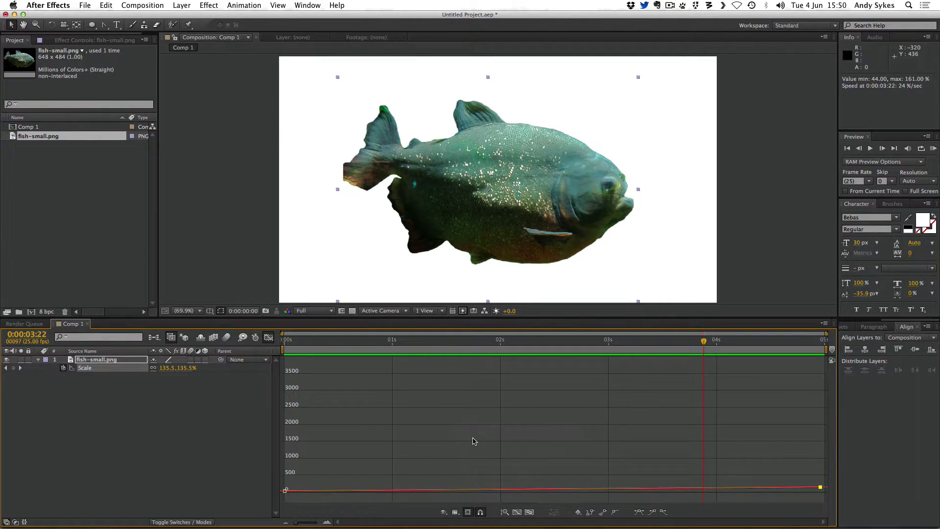
{"action": "left_click", "coordinate": [456, 512]}
{"action": "left_click", "coordinate": [464, 424]}
{"action": "mouse_move", "coordinate": [284, 490]}
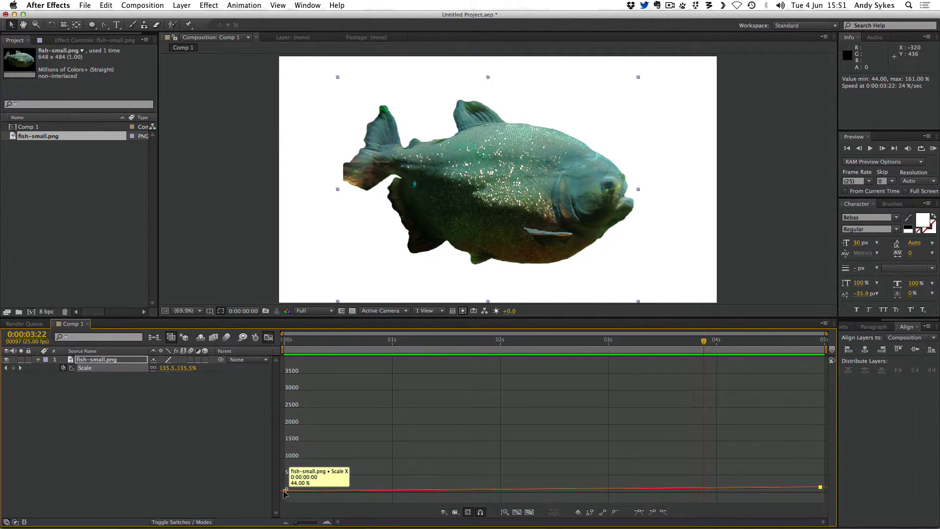
{"action": "mouse_move", "coordinate": [820, 488]}
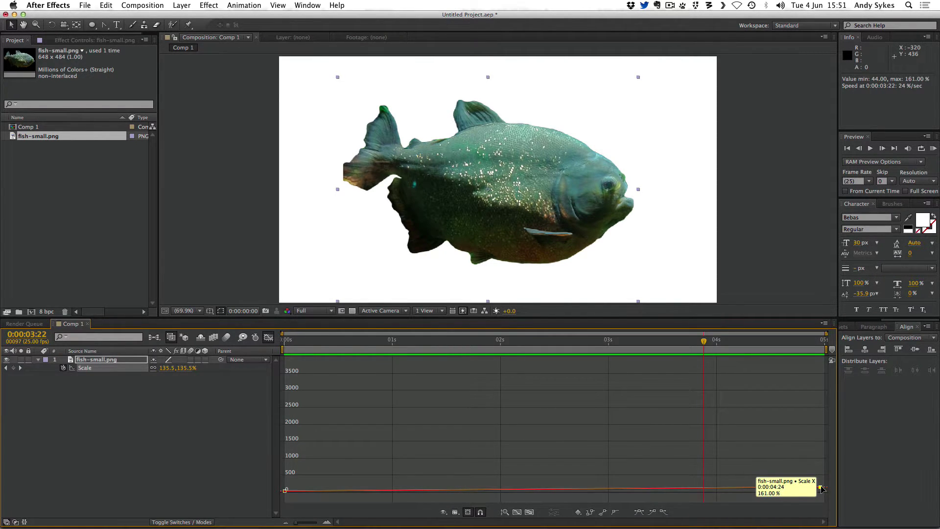
{"action": "left_click_drag", "start_coordinate": [821, 488], "coordinate": [820, 393]}
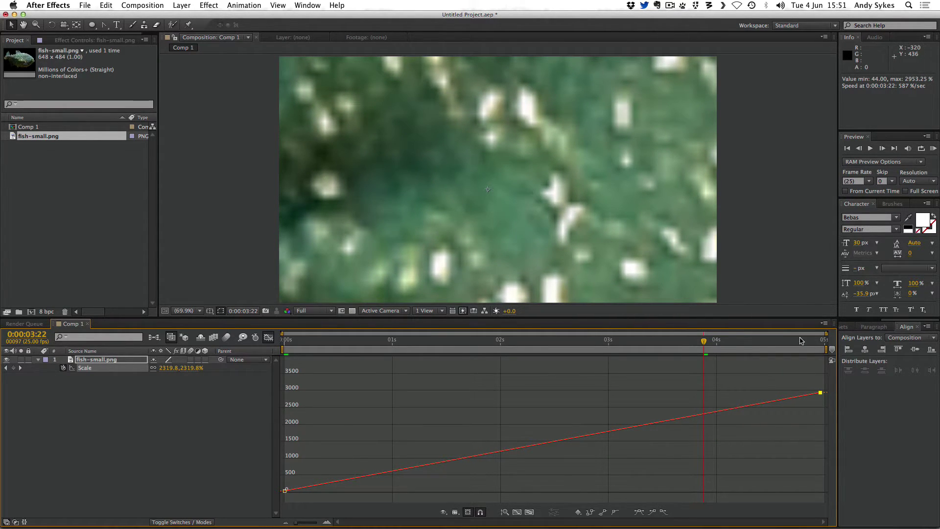
{"action": "mouse_move", "coordinate": [821, 394]}
{"action": "left_click", "coordinate": [556, 340]}
{"action": "key", "text": "KP_0"}
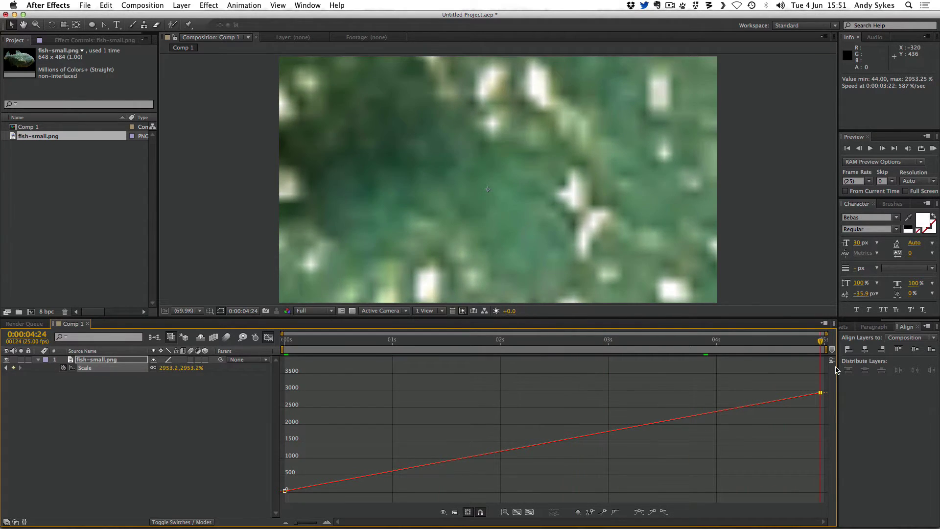
{"action": "left_click", "coordinate": [241, 400]}
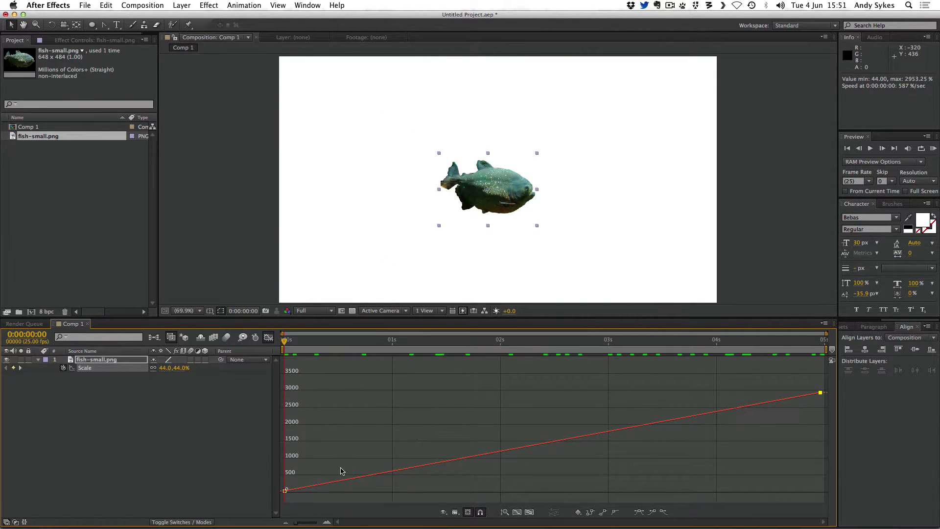
{"action": "left_click_drag", "start_coordinate": [819, 392], "coordinate": [822, 487]}
{"action": "key", "text": "ctrl+z"}
{"action": "key", "text": "space"}
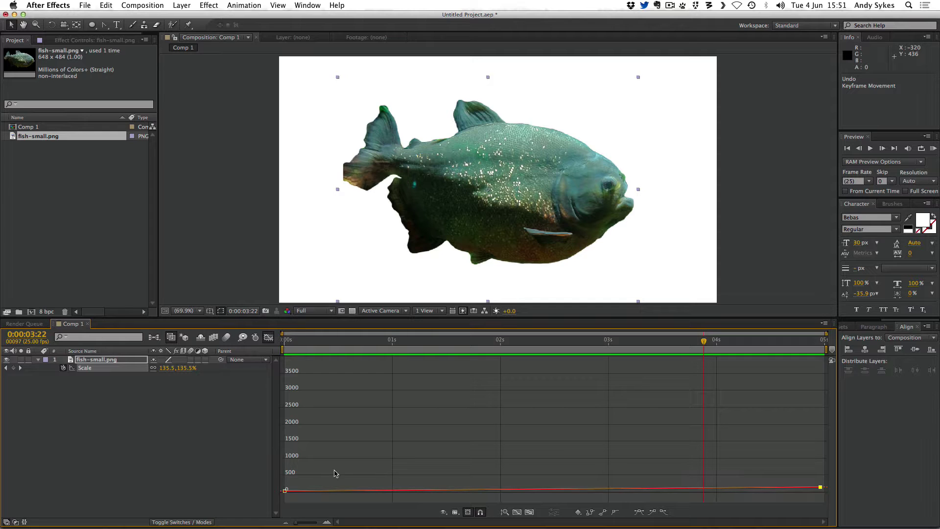
Select the first Scale keyframe in the value graph to expose its Bezier handle
{"action": "left_click", "coordinate": [286, 491]}
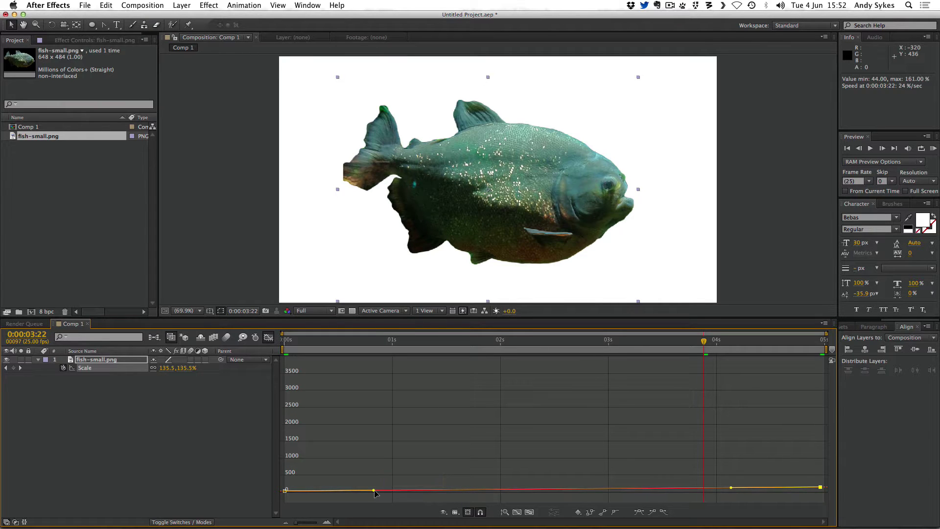
Pull the first keyframe's handle up and far right and raise the last one's, peaking near 266%
{"action": "left_click_drag", "start_coordinate": [373, 491], "coordinate": [392, 465]}
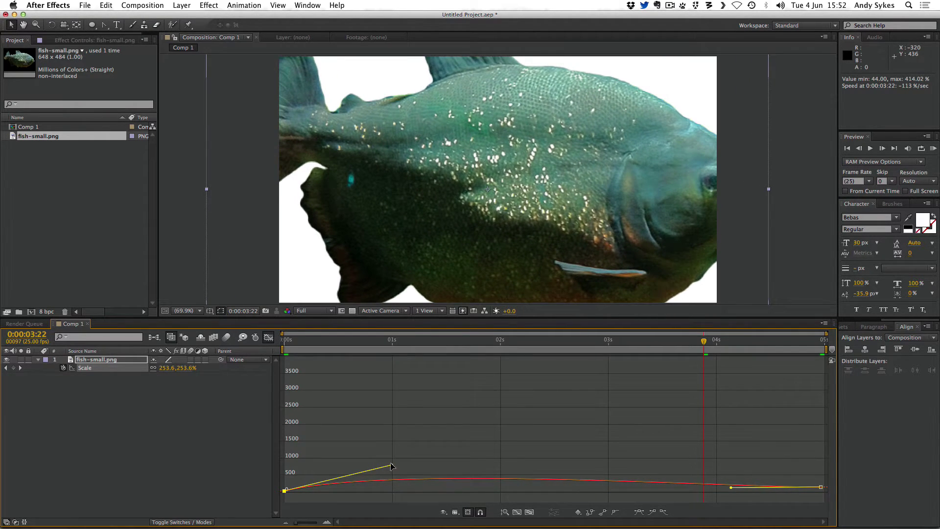
{"action": "left_click_drag", "start_coordinate": [731, 487], "coordinate": [732, 481]}
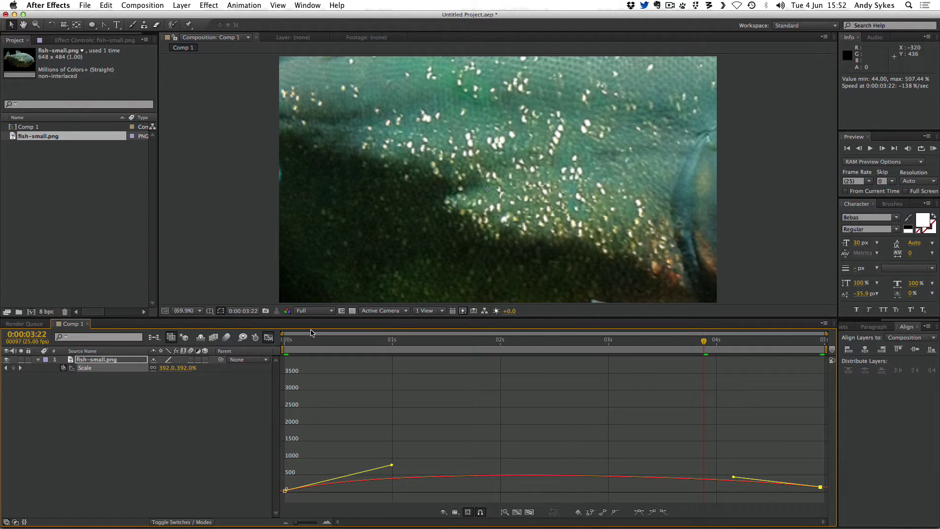
{"action": "left_click_drag", "start_coordinate": [310, 337], "coordinate": [652, 377]}
{"action": "mouse_move", "coordinate": [550, 475]}
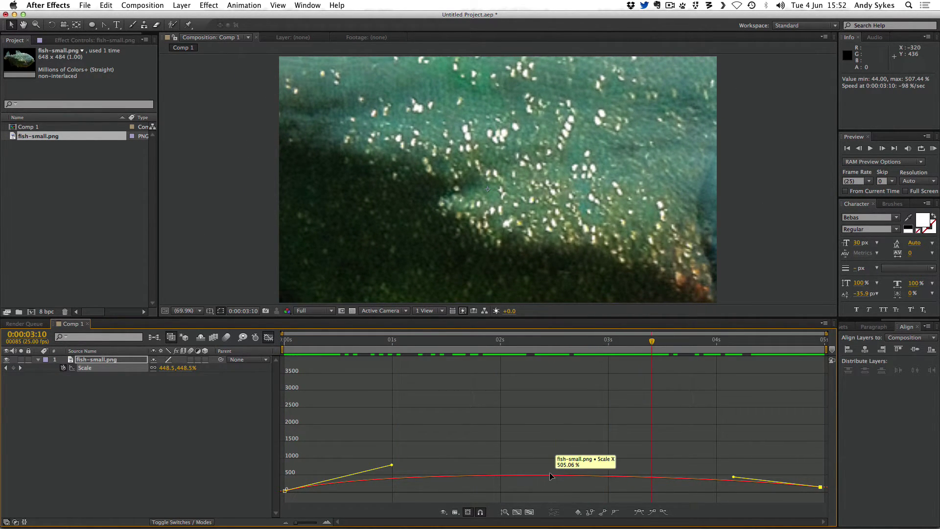
{"action": "left_click_drag", "start_coordinate": [671, 343], "coordinate": [820, 348]}
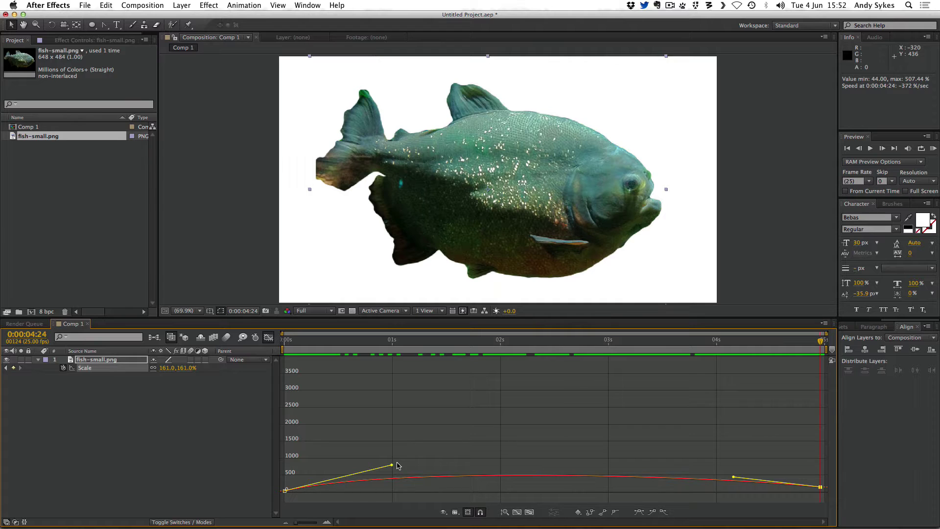
{"action": "left_click_drag", "start_coordinate": [391, 465], "coordinate": [684, 491]}
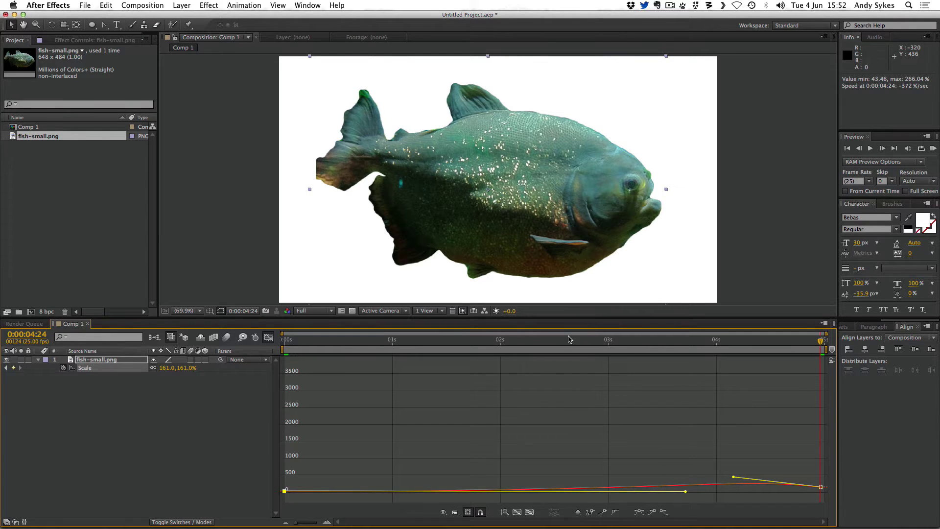
{"action": "left_click_drag", "start_coordinate": [568, 340], "coordinate": [786, 363]}
{"action": "left_click", "coordinate": [773, 504]}
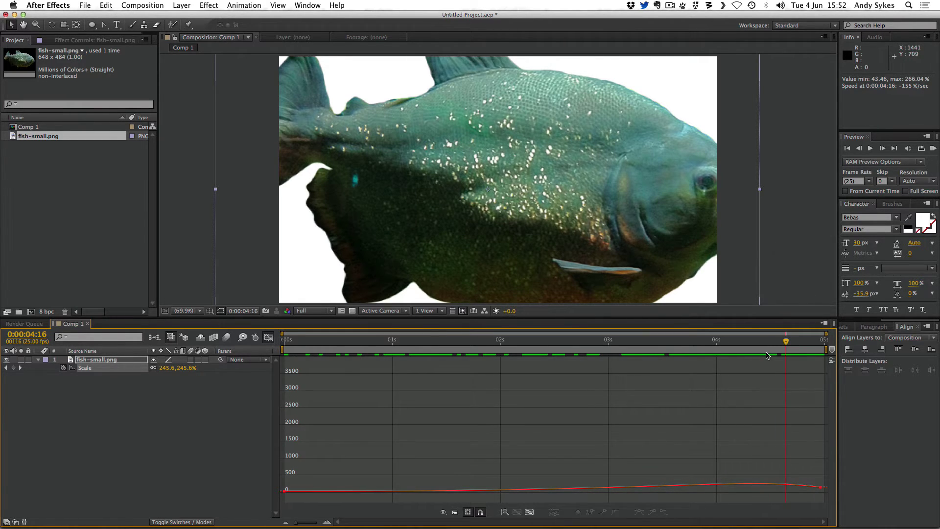
{"action": "key", "text": "Home"}
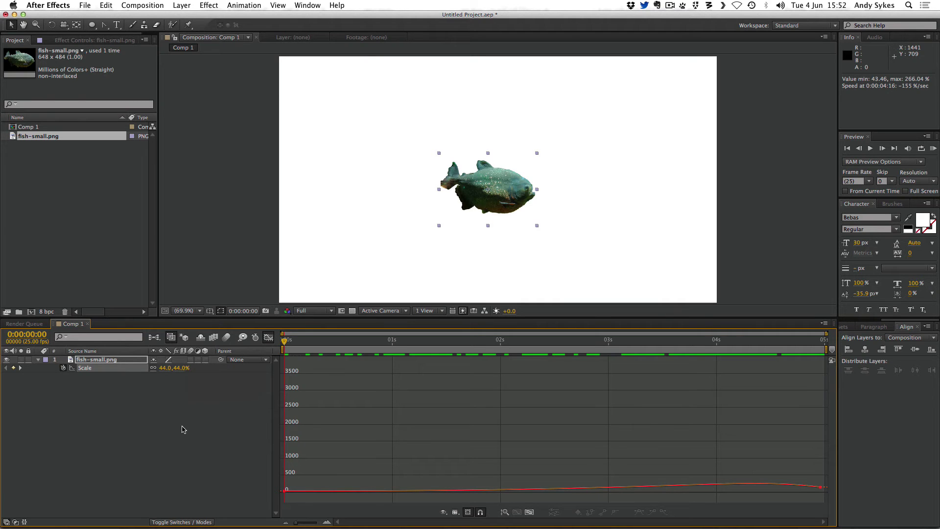
{"action": "key", "text": "KP_0"}
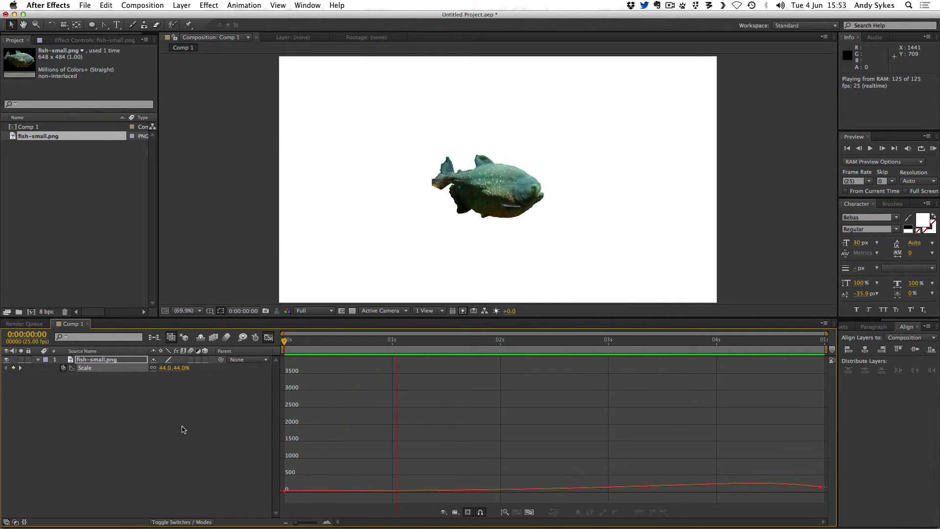